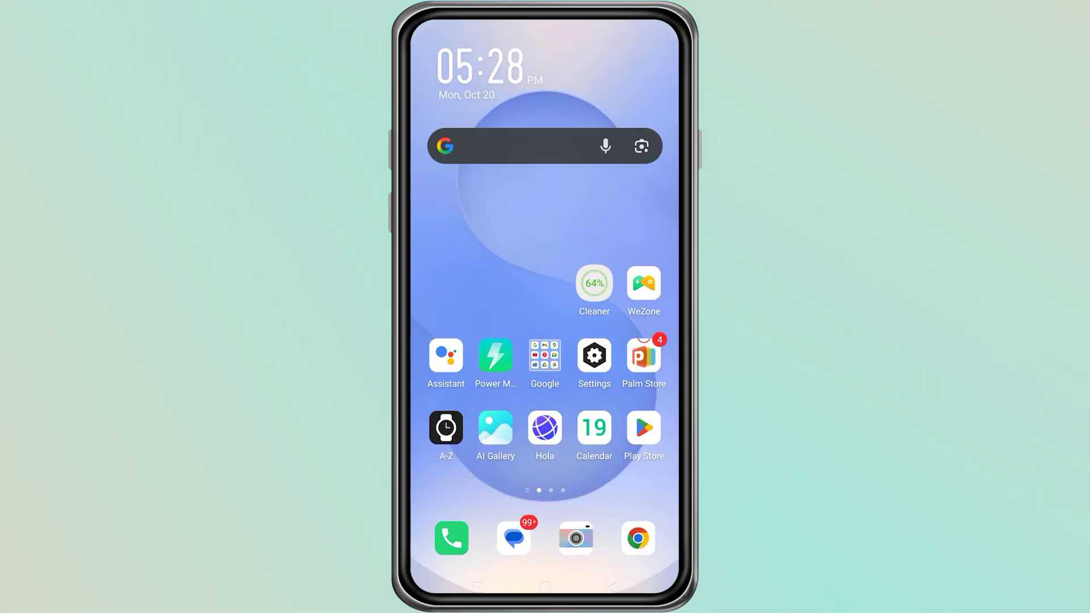
# - Reach the Play Store's Downloads page via Manage apps & device and scroll the four updates
pyautogui.click(644, 427)
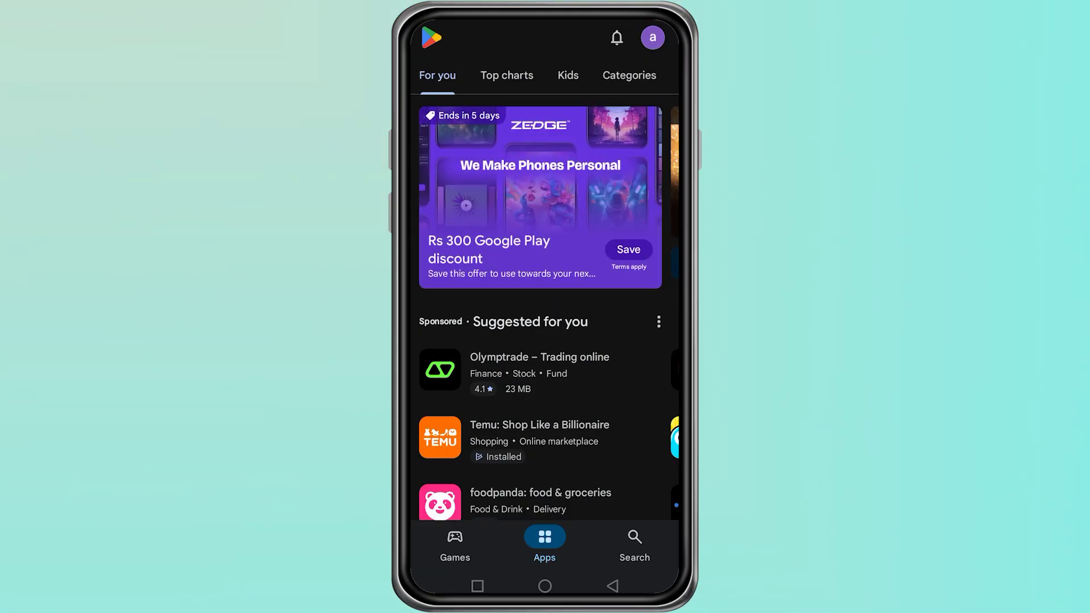
pyautogui.click(653, 37)
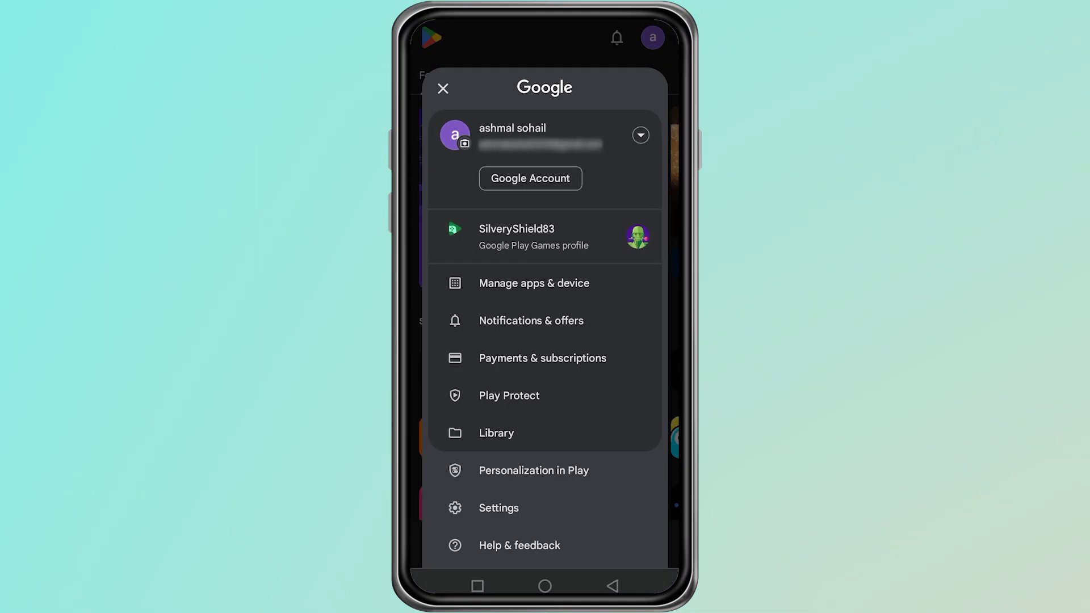
pyautogui.click(554, 283)
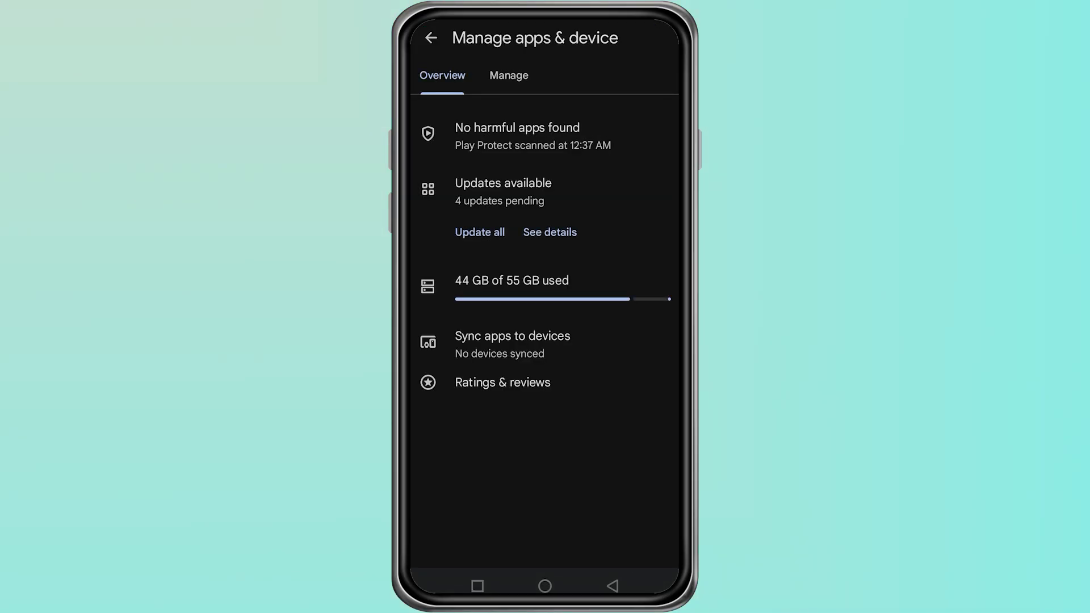
pyautogui.click(549, 232)
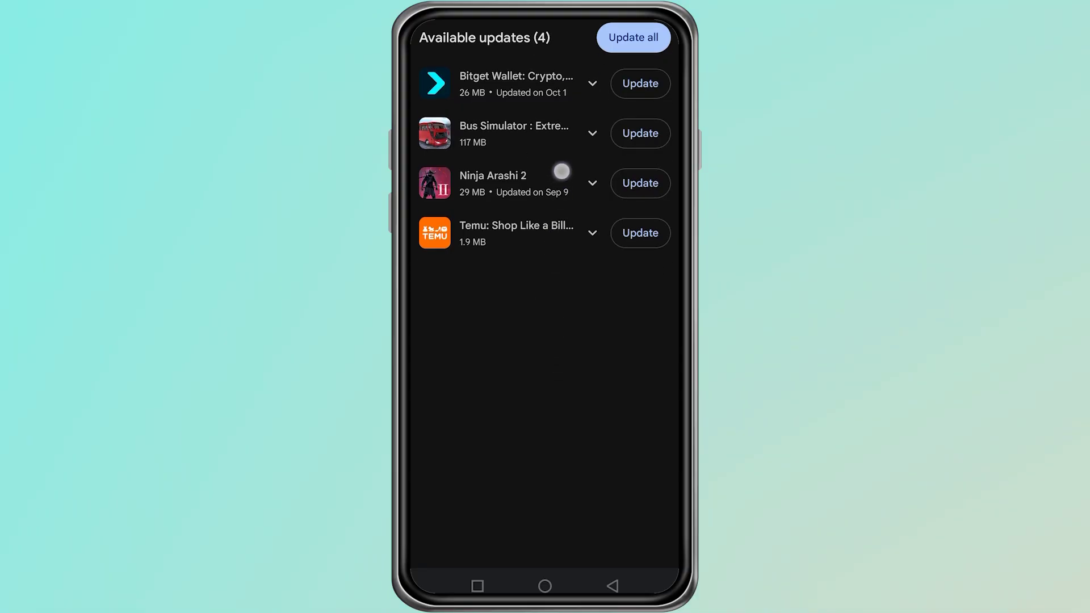
pyautogui.moveTo(560, 170); pyautogui.dragTo(584, 358)
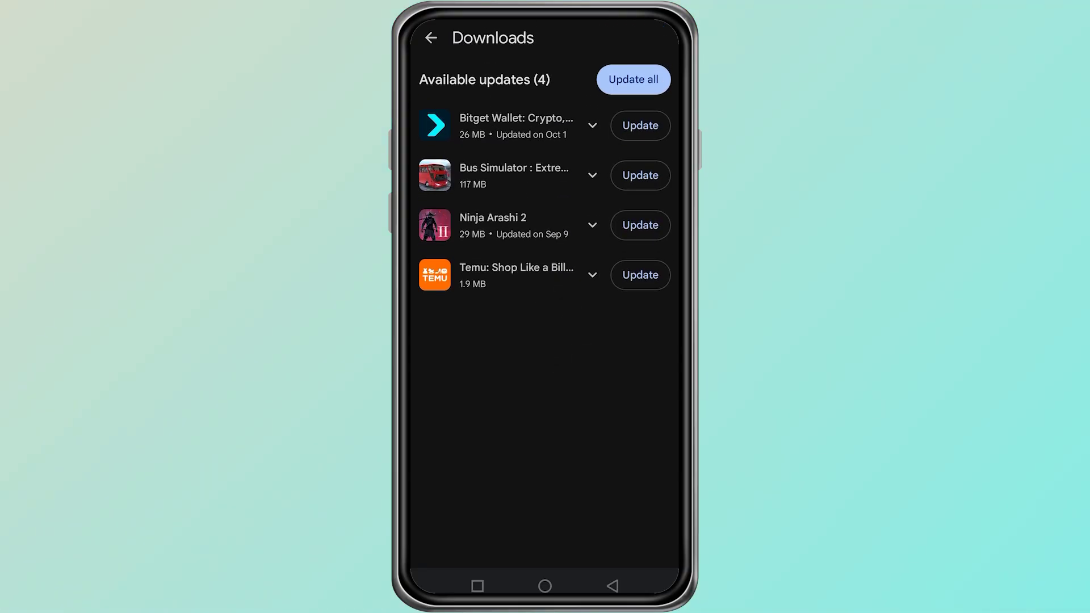
pyautogui.moveTo(594, 298); pyautogui.dragTo(580, 317)
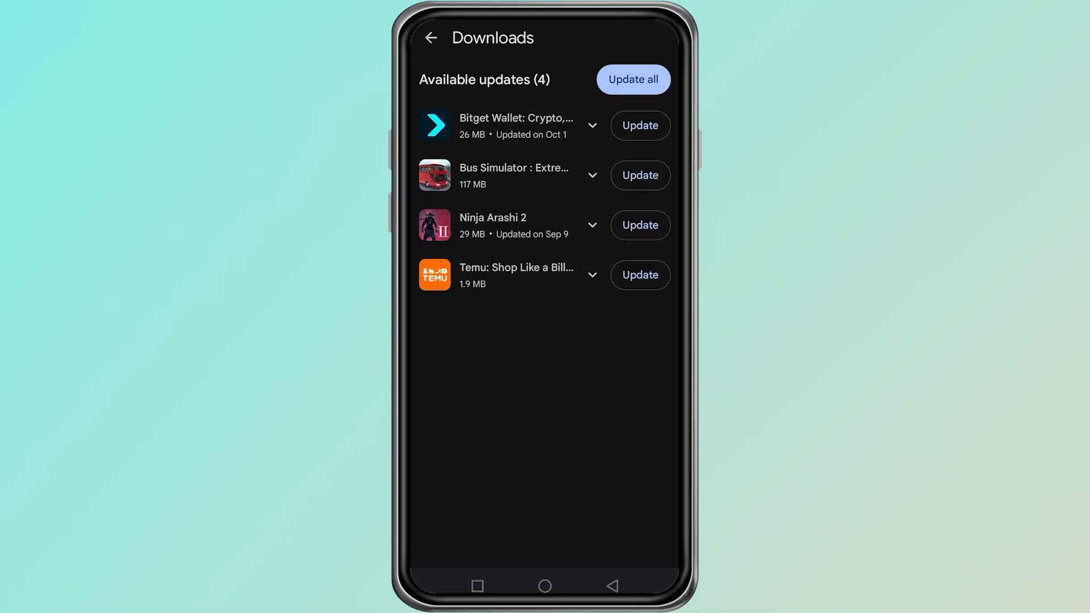
# - Open the installed apps list under Settings' App management
pyautogui.click(546, 586)
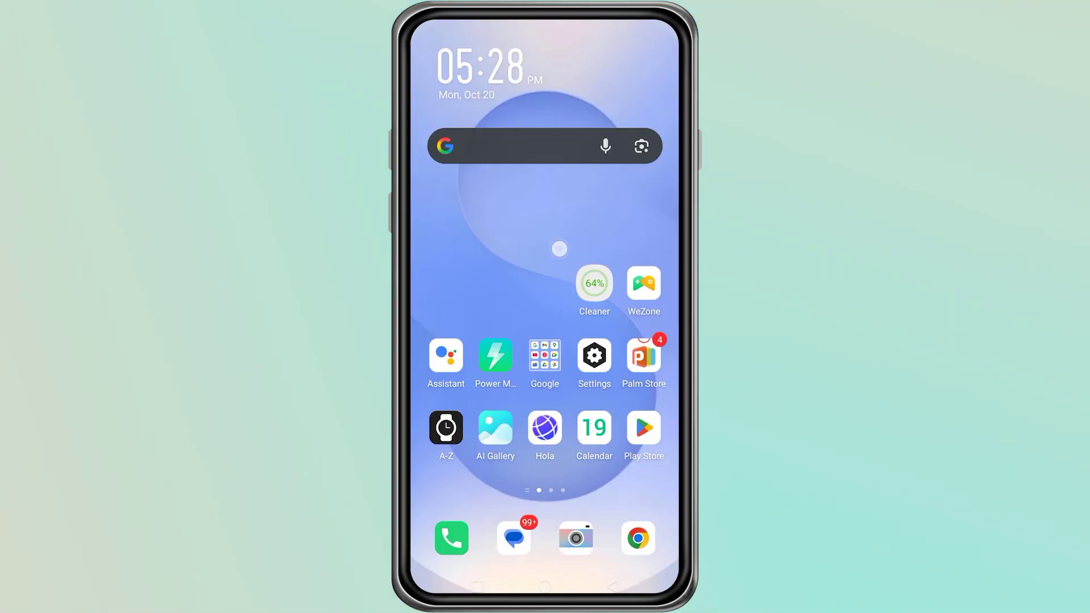
pyautogui.click(594, 355)
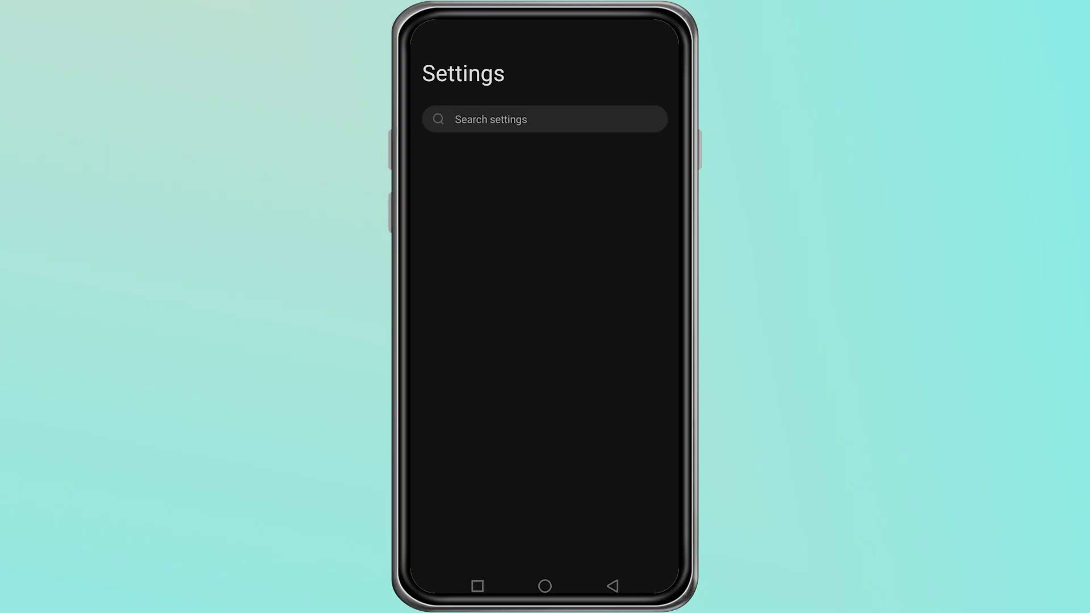
pyautogui.moveTo(611, 363)
pyautogui.mouseDown()
pyautogui.moveTo(610, 258)
pyautogui.moveTo(668, 166)
pyautogui.mouseUp()
pyautogui.click(581, 488)
pyautogui.click(553, 181)
# - Search the installed apps and check Ninja Arashi 2's storage usage
pyautogui.click(561, 67)
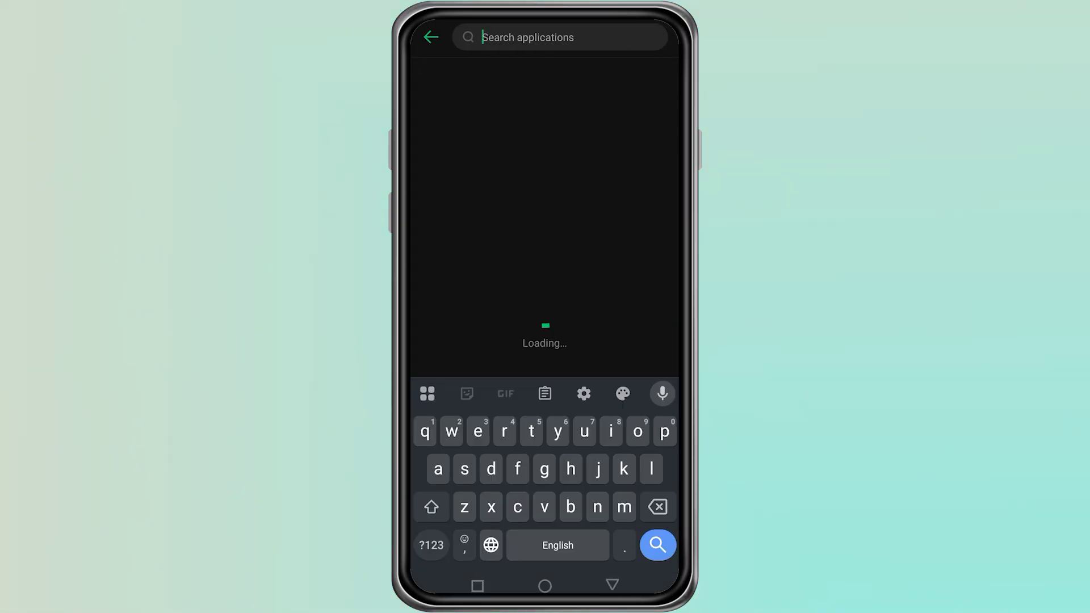
pyautogui.write('ninja')
pyautogui.click(599, 83)
pyautogui.click(556, 249)
pyautogui.click(611, 586)
# - Check the Google Play Store app's storage usage from a new search
pyautogui.click(654, 37)
pyautogui.write('play')
pyautogui.click(545, 136)
pyautogui.click(545, 243)
pyautogui.click(612, 586)
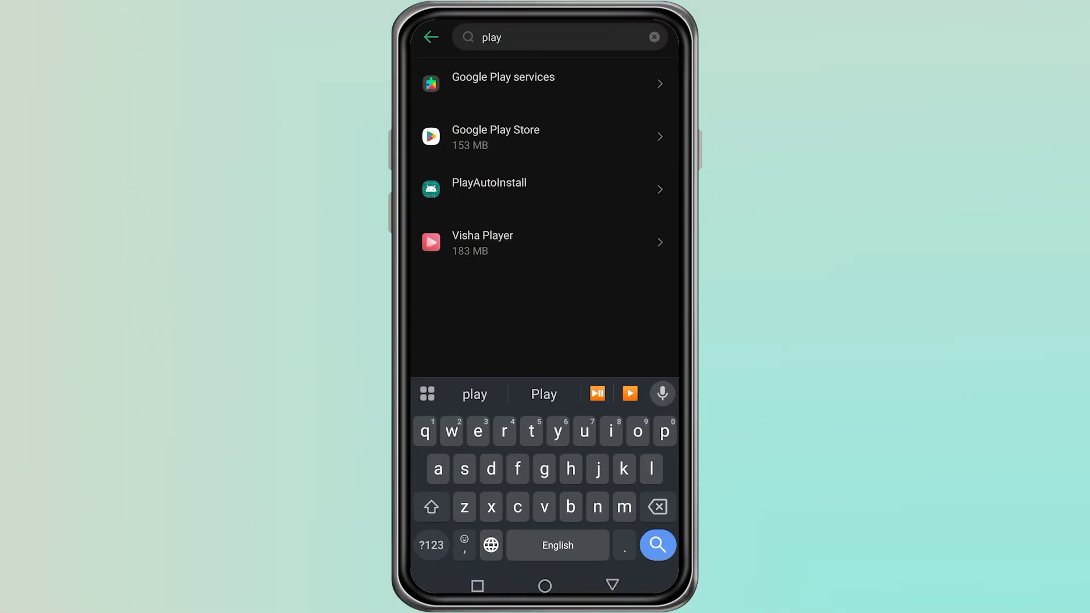
# - Open Google Play services' app info page from the search results
pyautogui.click(545, 78)
pyautogui.click(545, 243)
pyautogui.click(612, 586)
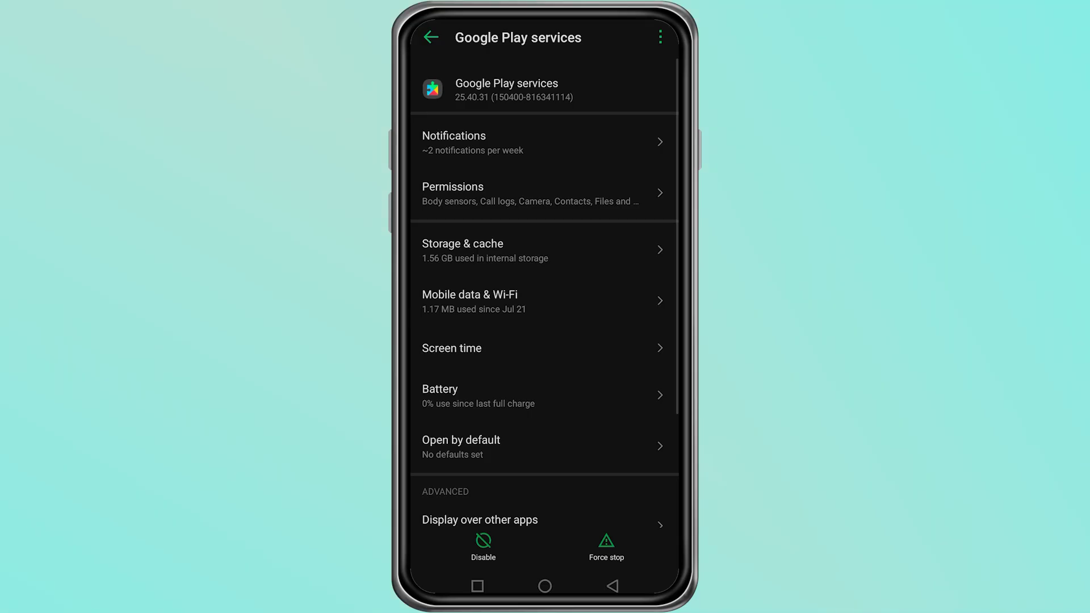
# - Reopen the Play Store, back out twice to the For you feed, and scroll it
pyautogui.click(545, 586)
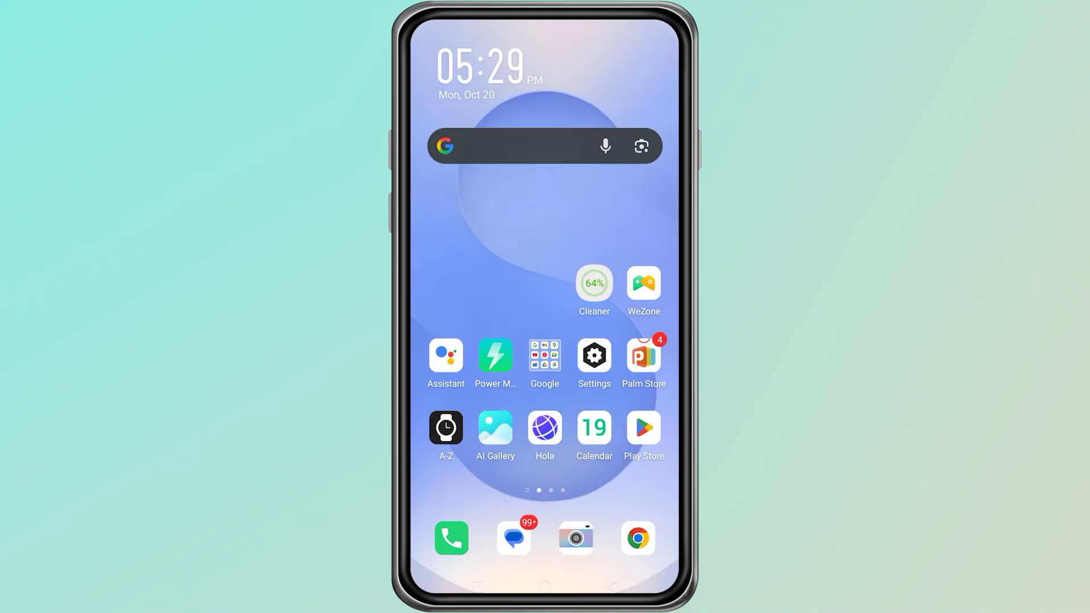
pyautogui.click(642, 427)
pyautogui.click(613, 586)
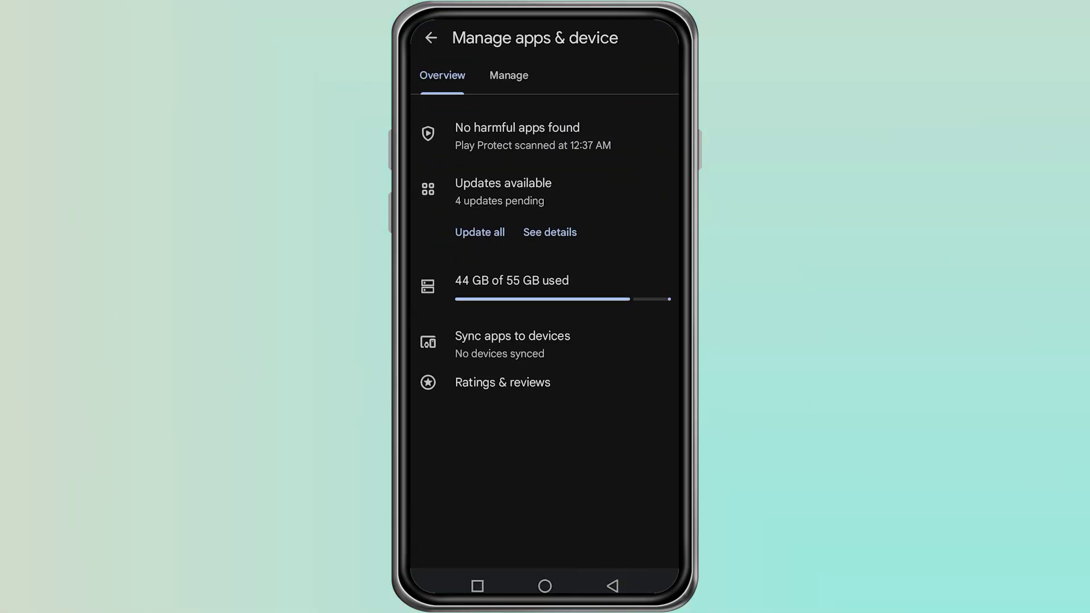
pyautogui.click(612, 586)
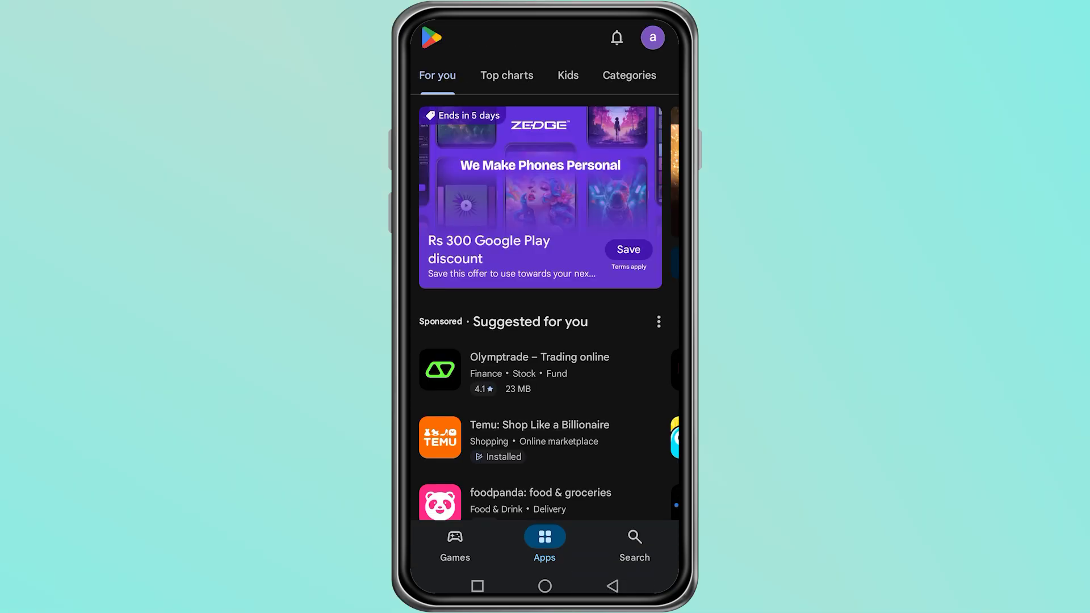
pyautogui.moveTo(497, 416); pyautogui.dragTo(426, 255)
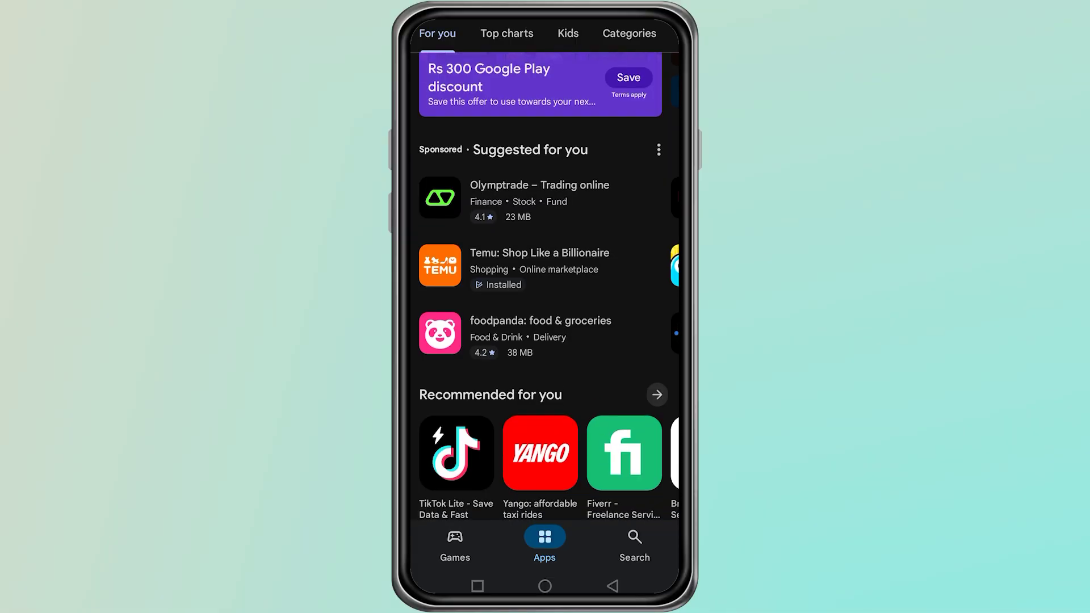